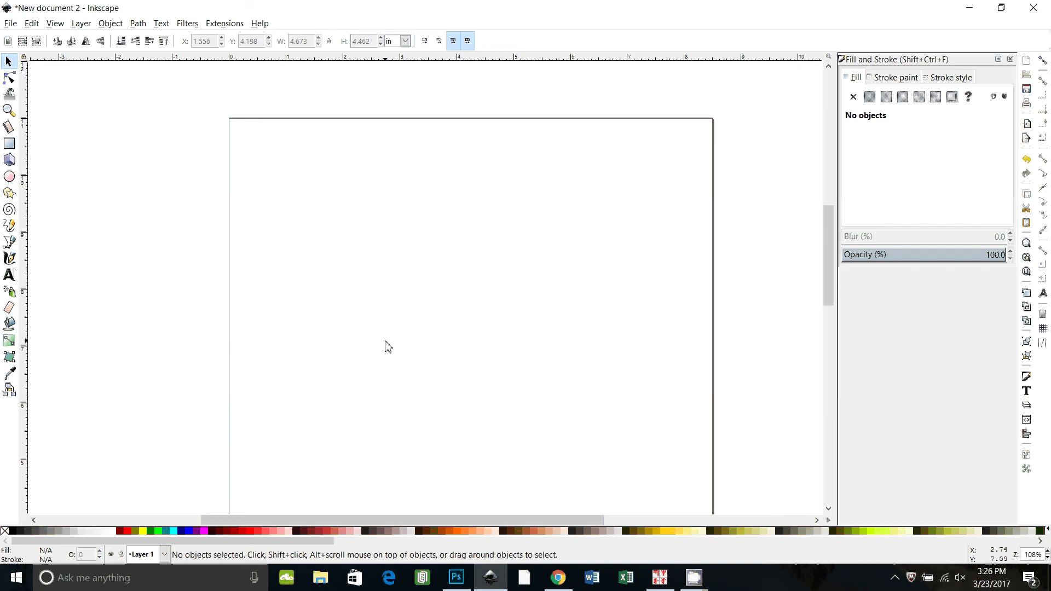
# - Type a letter A near the page centre and set its font to Palatino Linotype
pyautogui.click(9, 274)
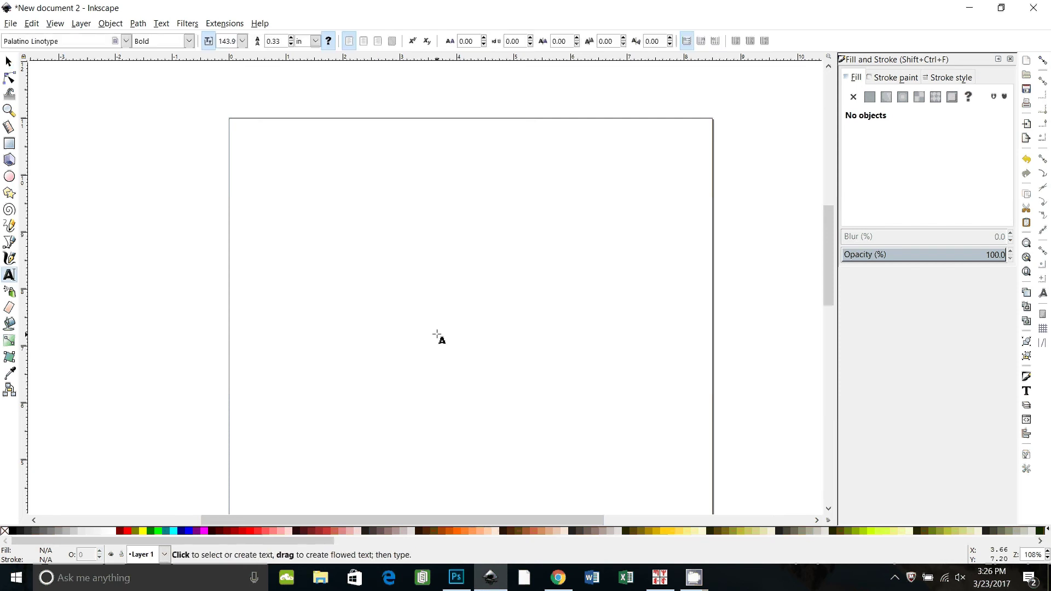
pyautogui.click(386, 343)
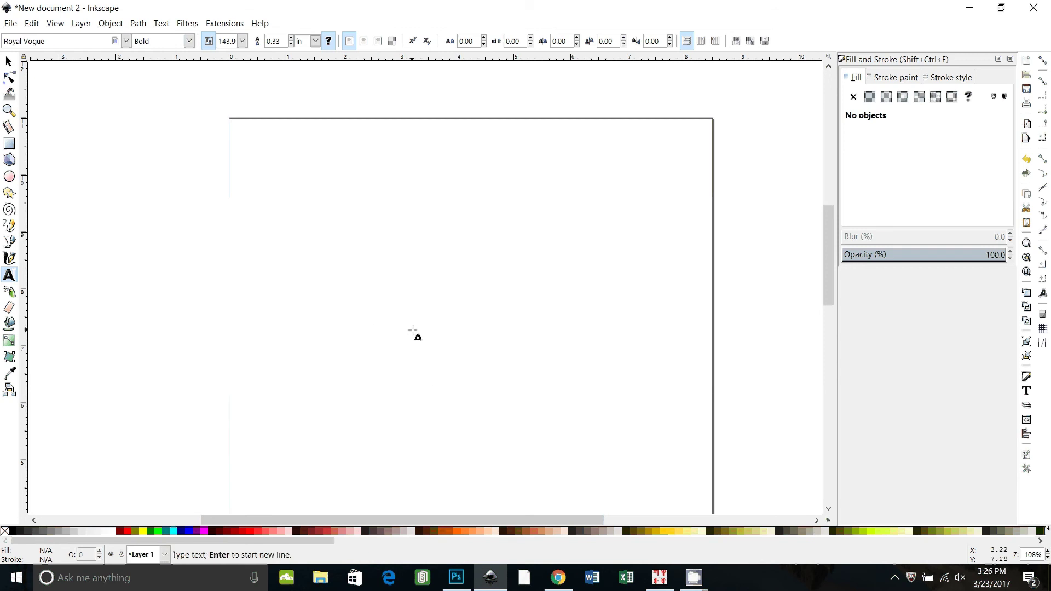
pyautogui.write('A')
pyautogui.hotkey('ctrl', 'a')
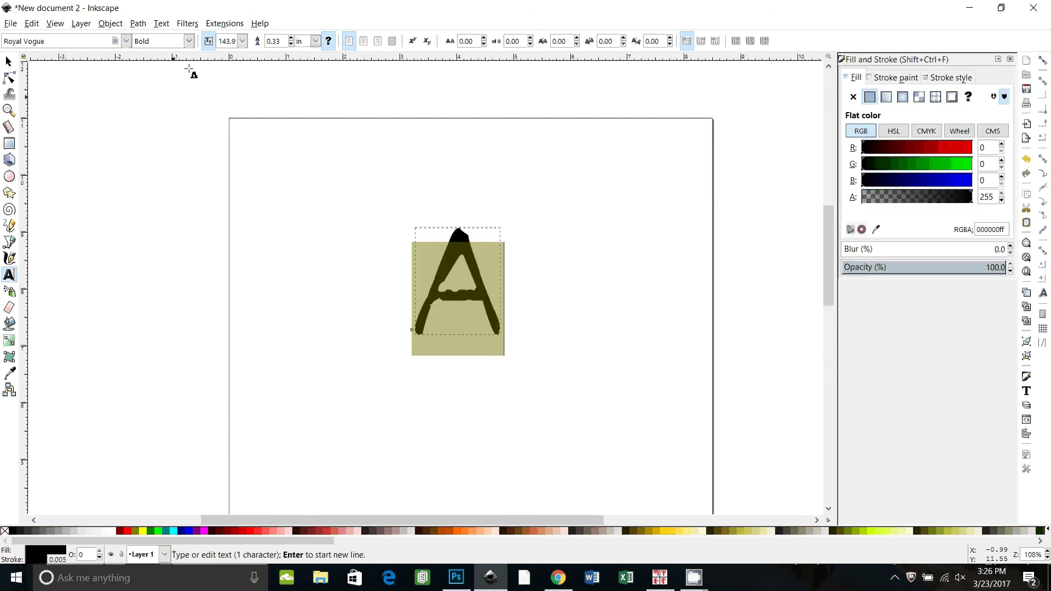
pyautogui.click(125, 40)
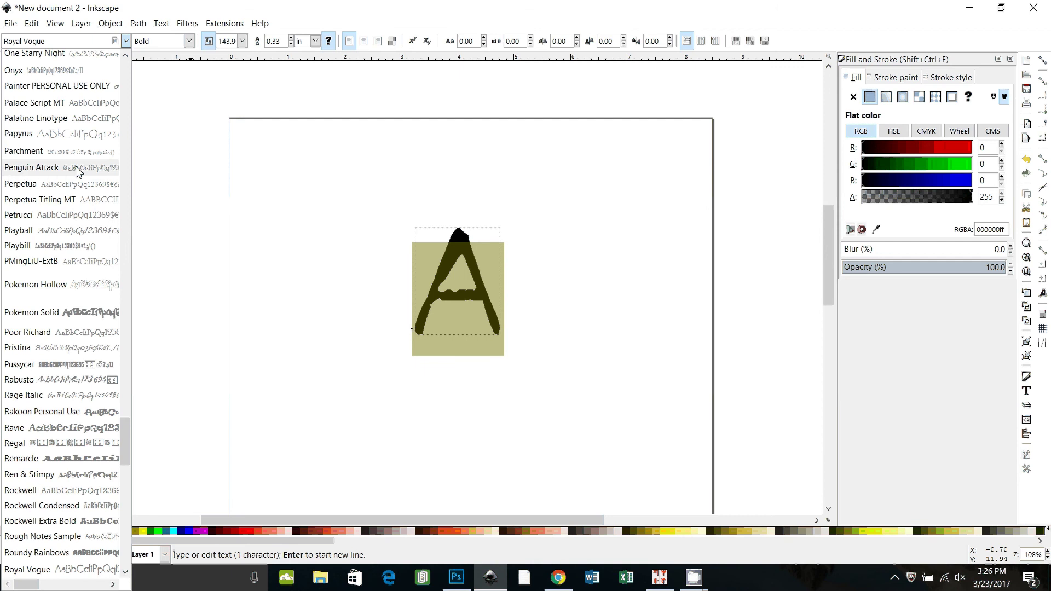
pyautogui.click(96, 133)
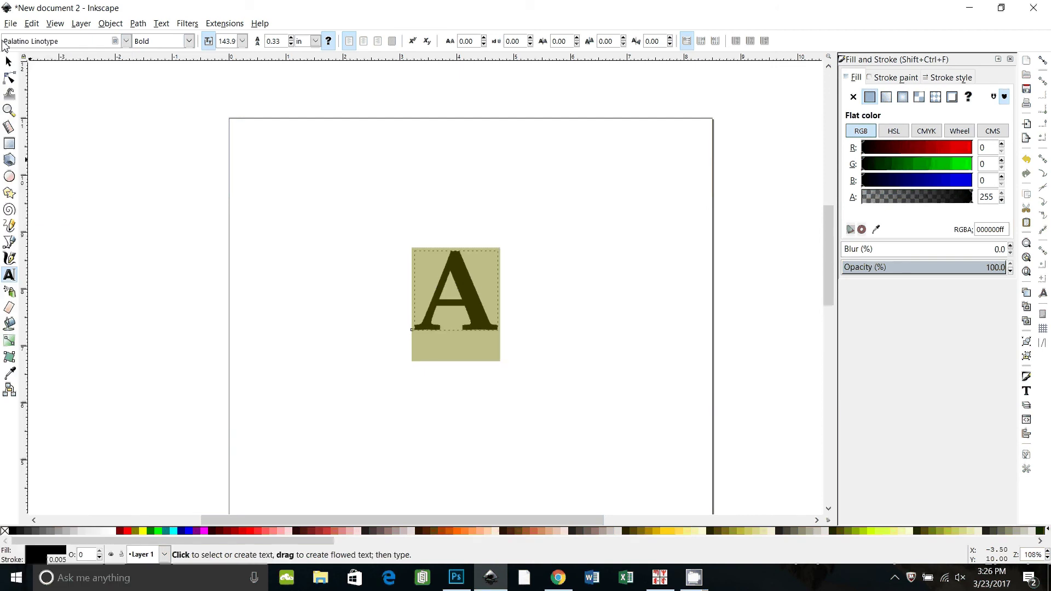
# - Scale the letter A up uniformly to about 5.96 × 5.68 in, filling most of the page
pyautogui.press('F1')
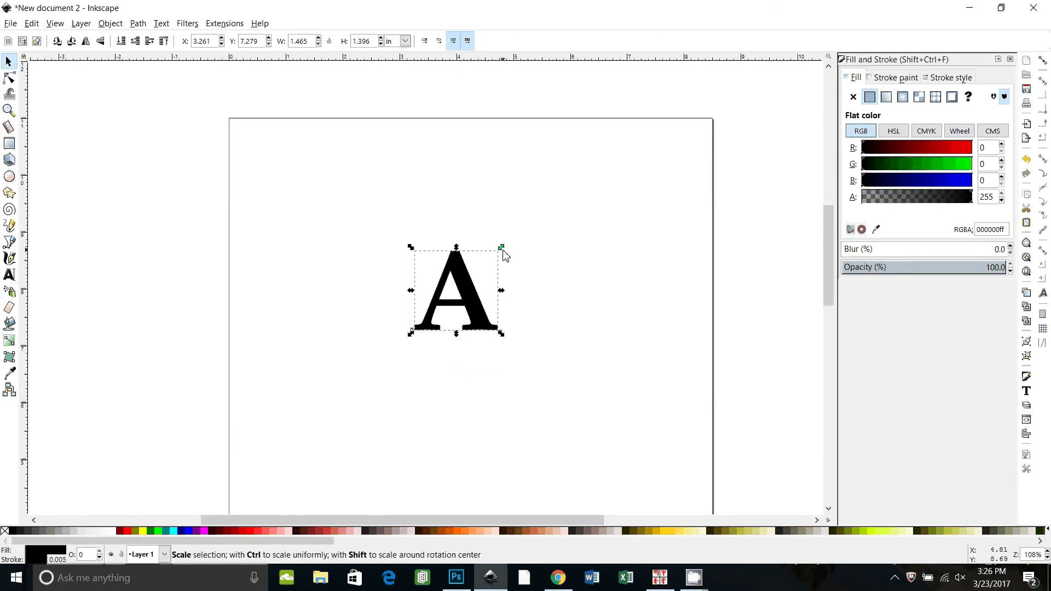
pyautogui.moveTo(503, 248); pyautogui.dragTo(619, 135)
pyautogui.moveTo(411, 334); pyautogui.dragTo(270, 471)
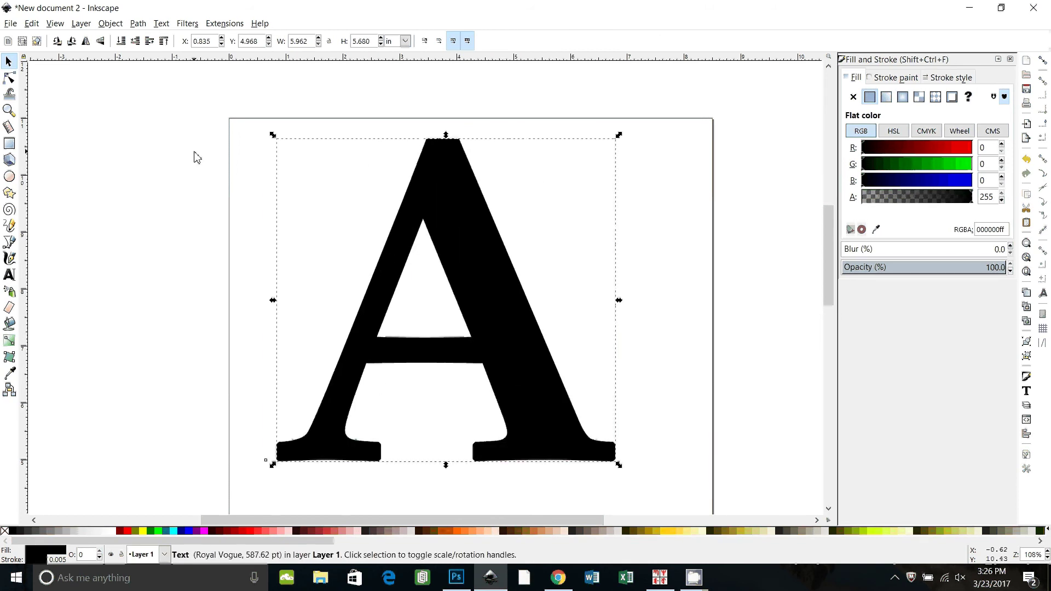
# - Convert the text A to a path, ungroup it, and union it into one 38-node path
pyautogui.click(143, 23)
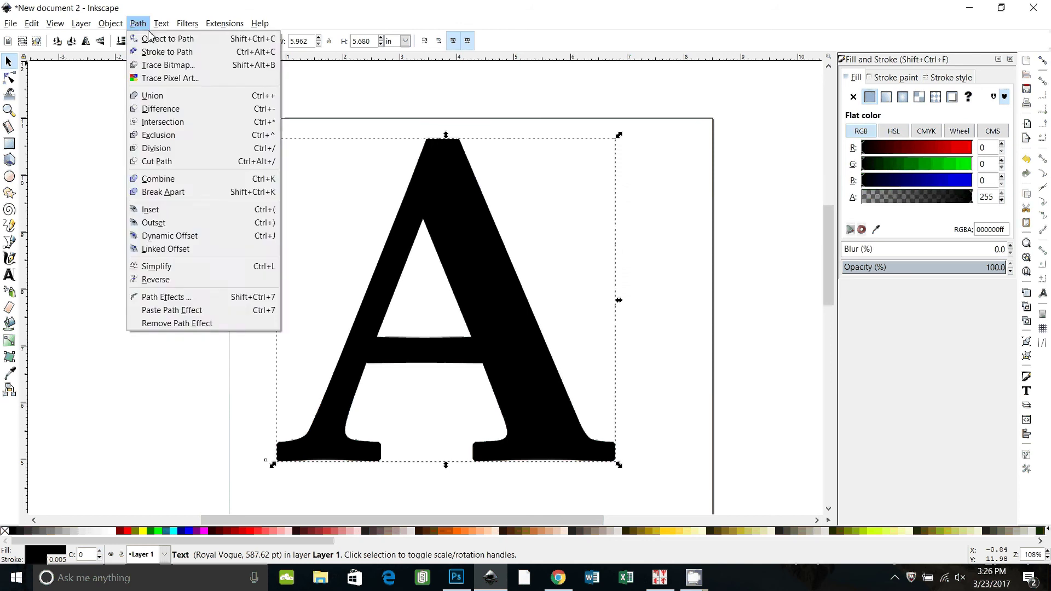
pyautogui.click(150, 40)
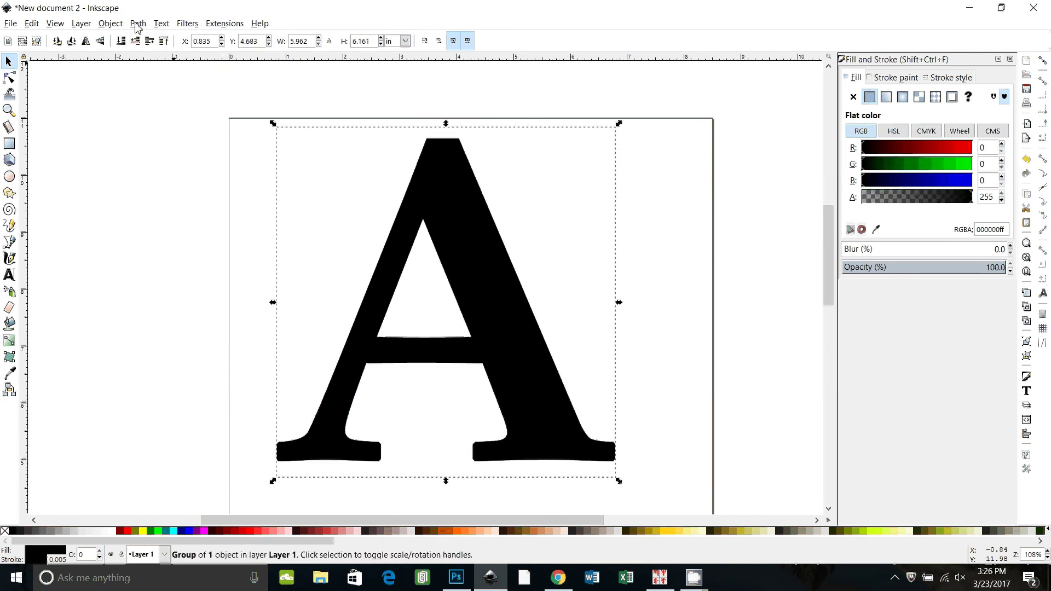
pyautogui.click(110, 24)
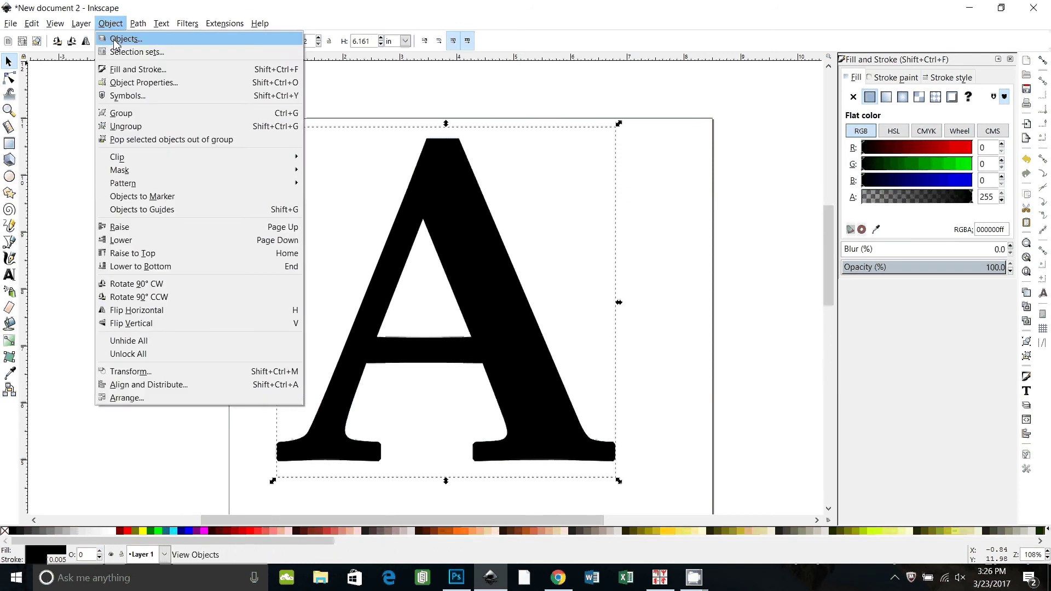
pyautogui.click(123, 127)
pyautogui.click(138, 23)
pyautogui.click(151, 96)
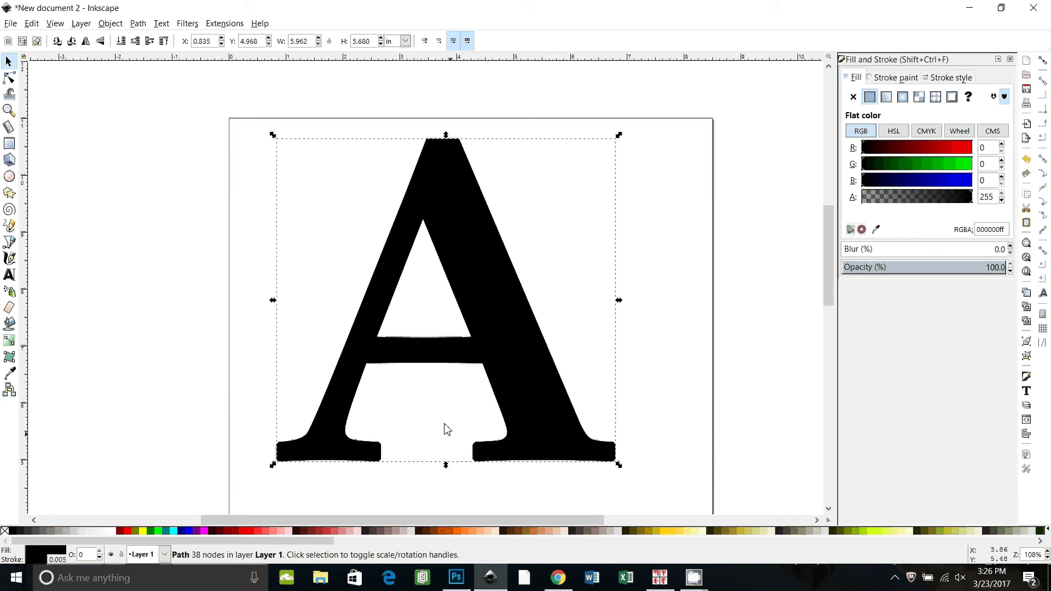
# - Fill the duplicate A red and lower it to the bottom, behind the black A
pyautogui.click(249, 532)
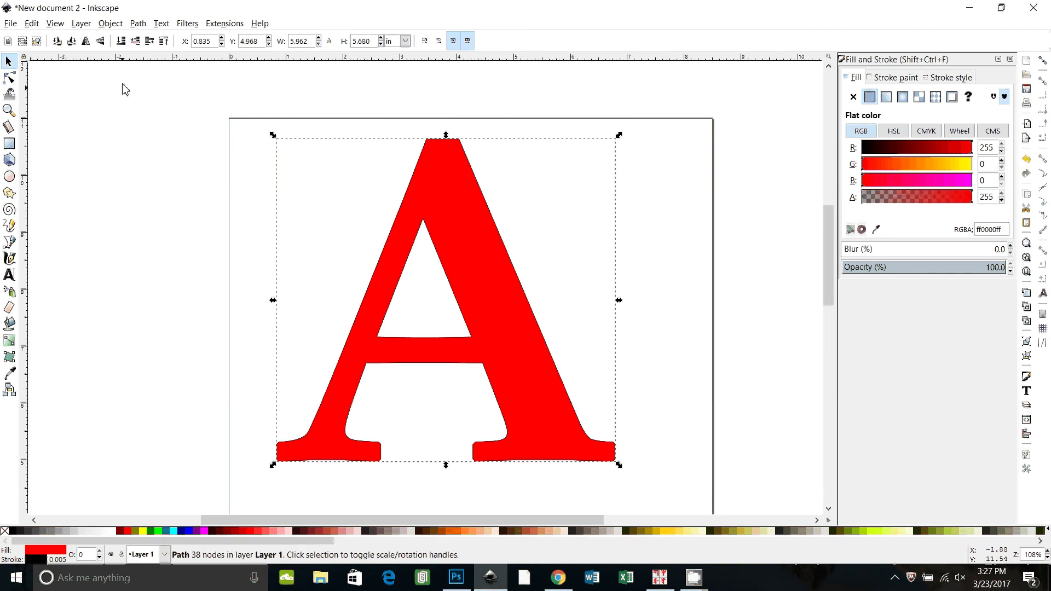
pyautogui.click(111, 23)
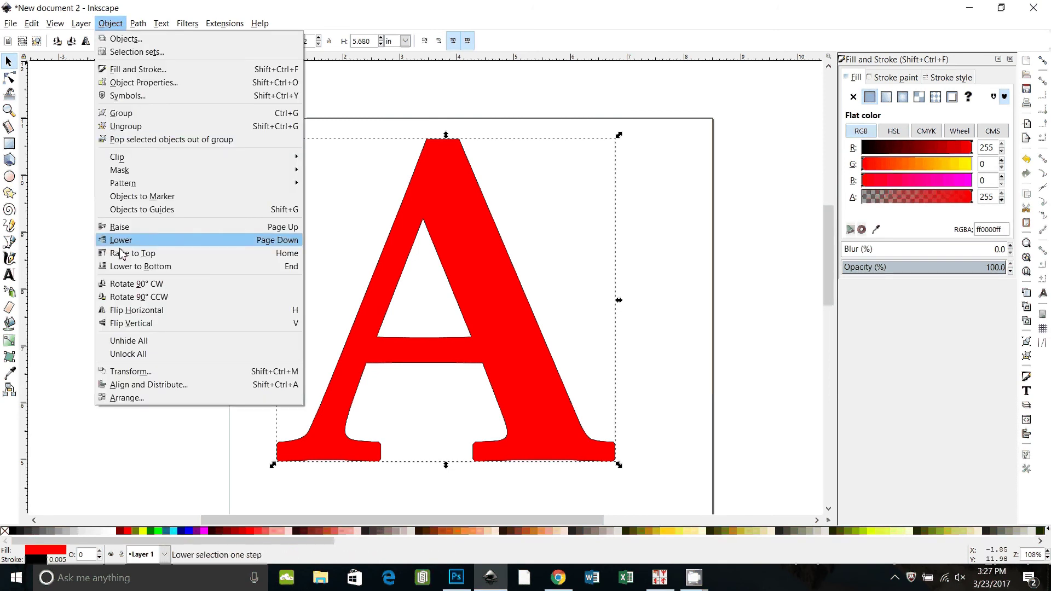
pyautogui.click(129, 267)
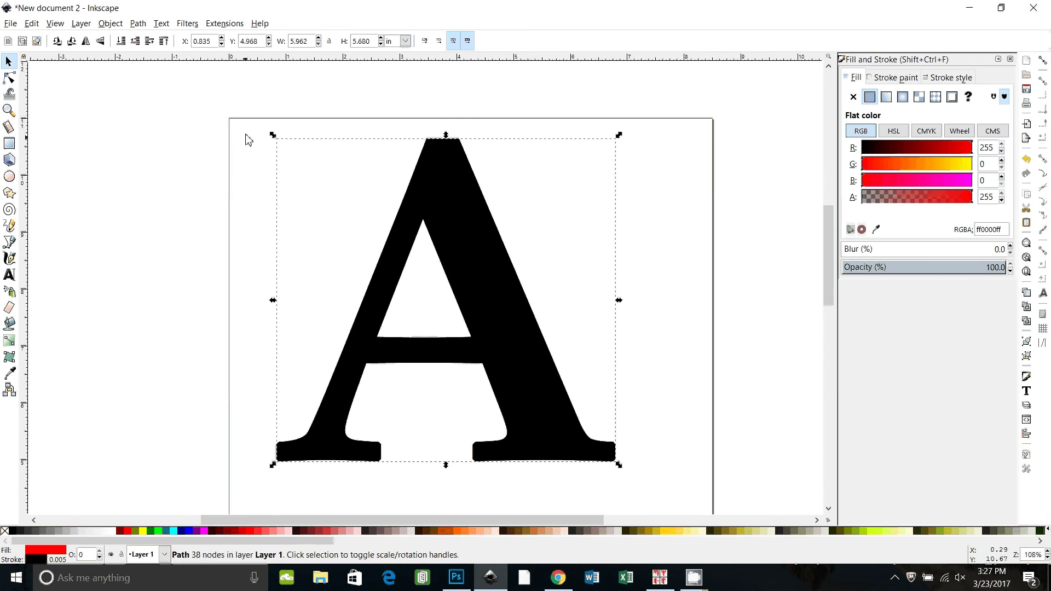
# - Apply Dynamic Offset to the red A and drag its top handle outward into a thick border
pyautogui.click(138, 24)
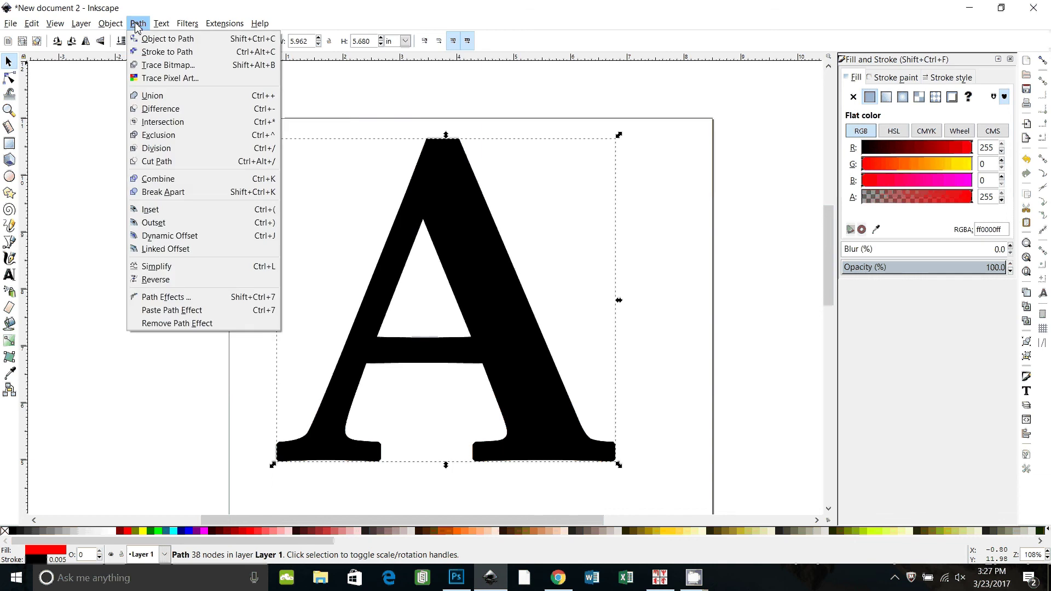
pyautogui.click(181, 236)
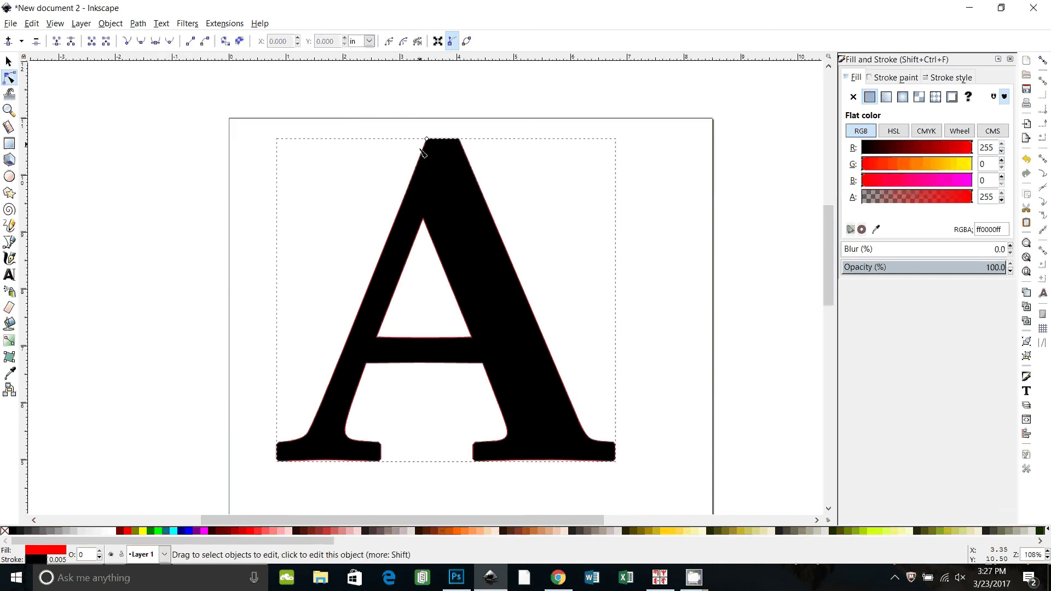
pyautogui.moveTo(434, 146)
pyautogui.mouseDown()
pyautogui.moveTo(423, 153)
pyautogui.moveTo(436, 146)
pyautogui.moveTo(430, 136)
pyautogui.mouseUp()
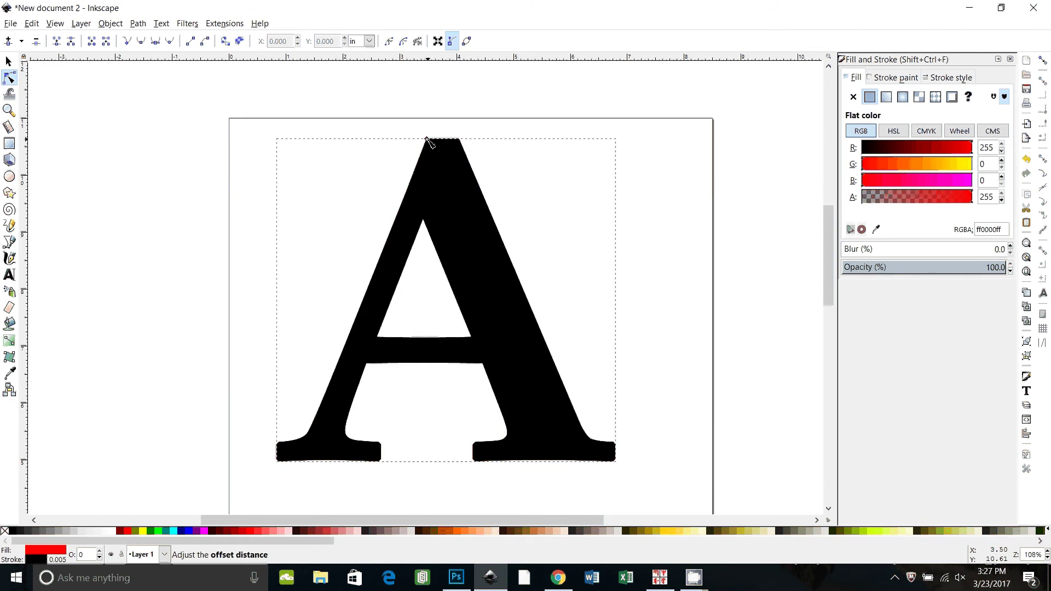
pyautogui.moveTo(429, 142); pyautogui.dragTo(428, 141)
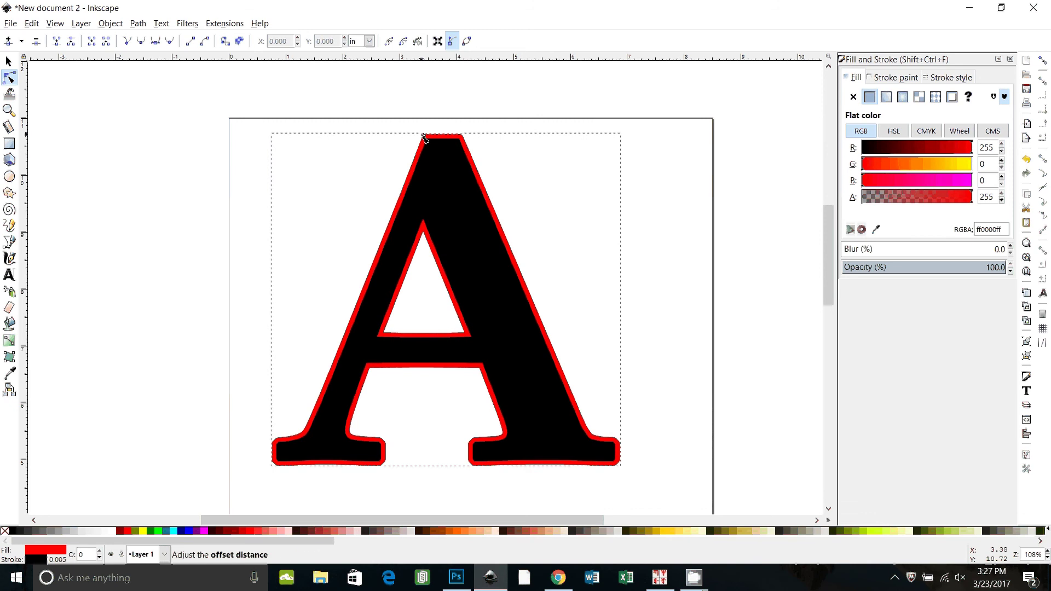
pyautogui.moveTo(425, 139); pyautogui.dragTo(421, 136)
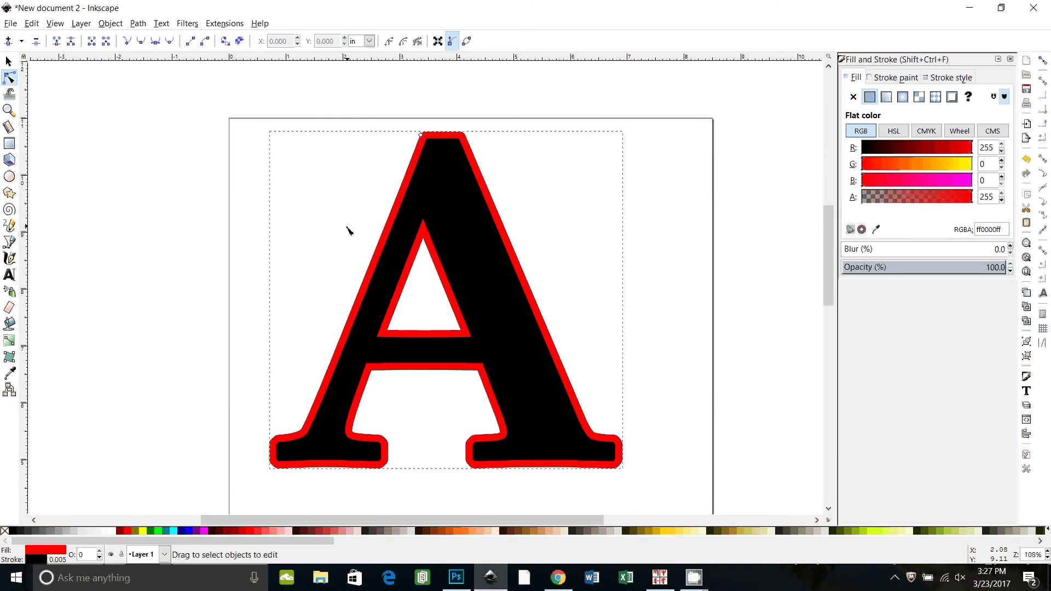
# - Convert the red offset into a plain 71-node path, then trial-move the black A and undo it
pyautogui.click(138, 23)
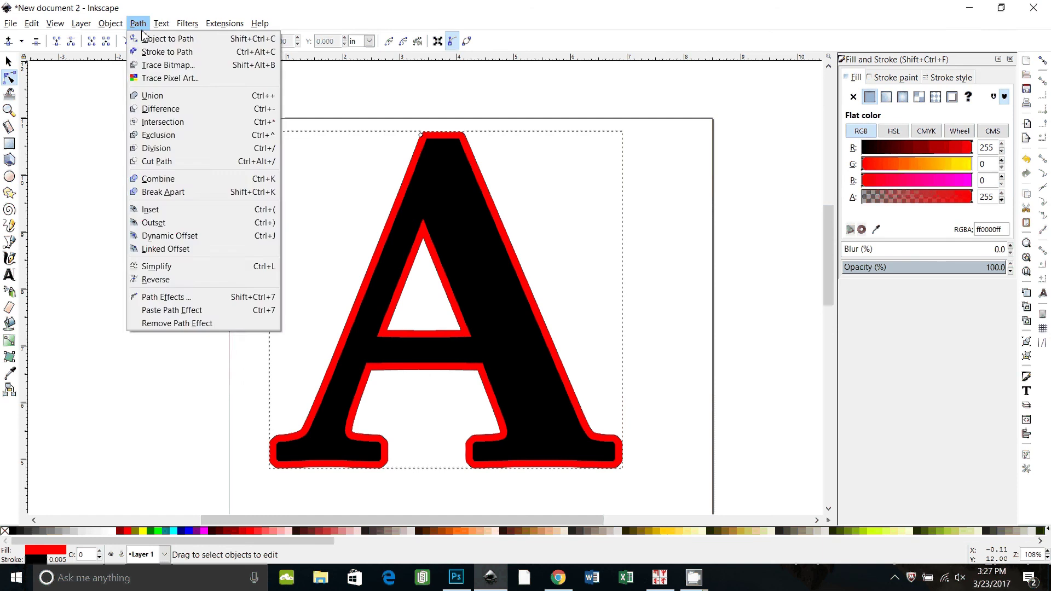
pyautogui.click(142, 35)
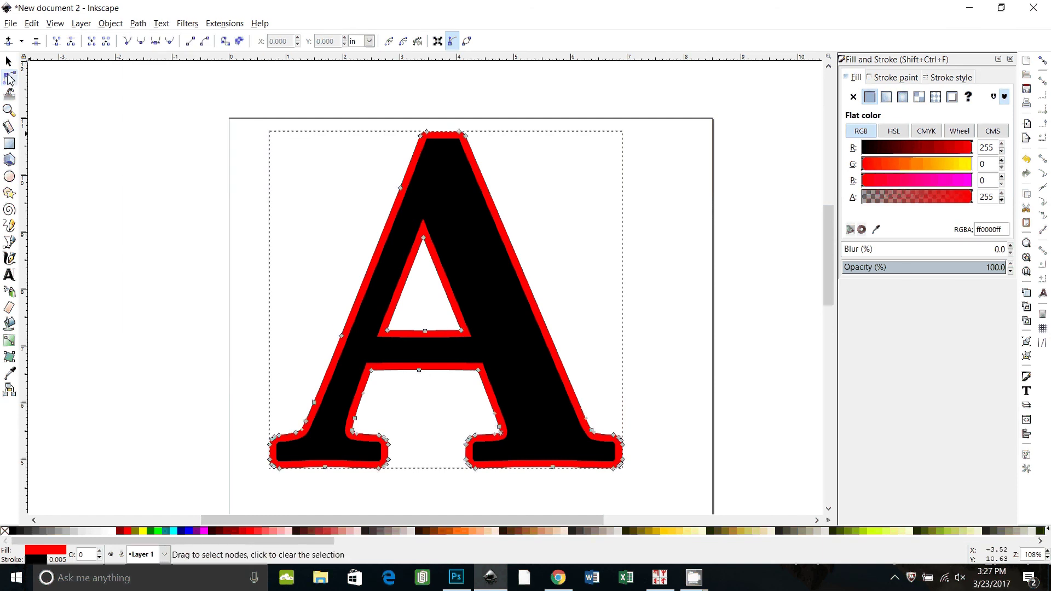
pyautogui.click(8, 61)
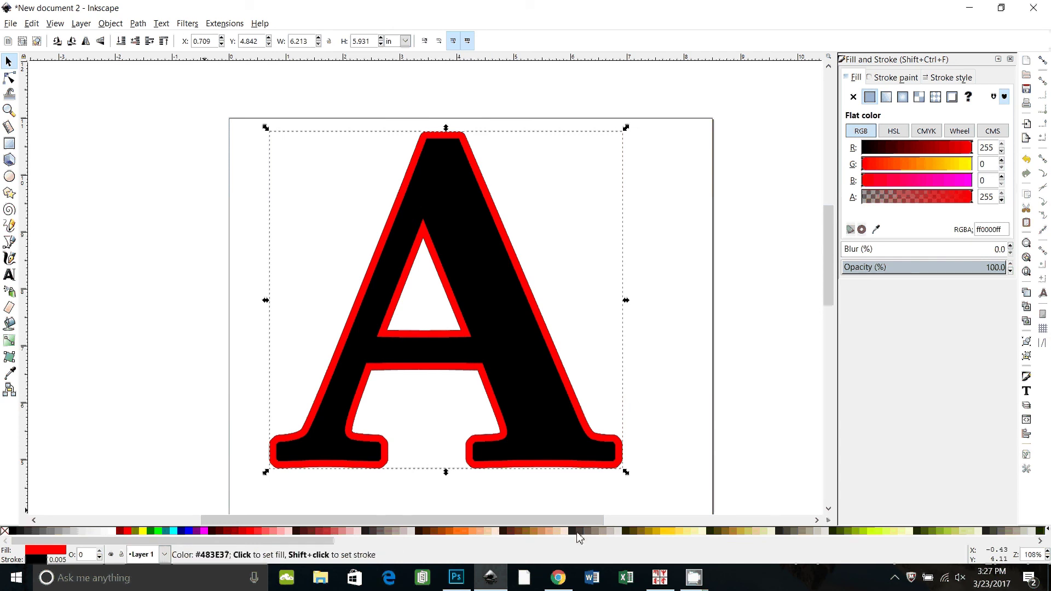
pyautogui.click(482, 266)
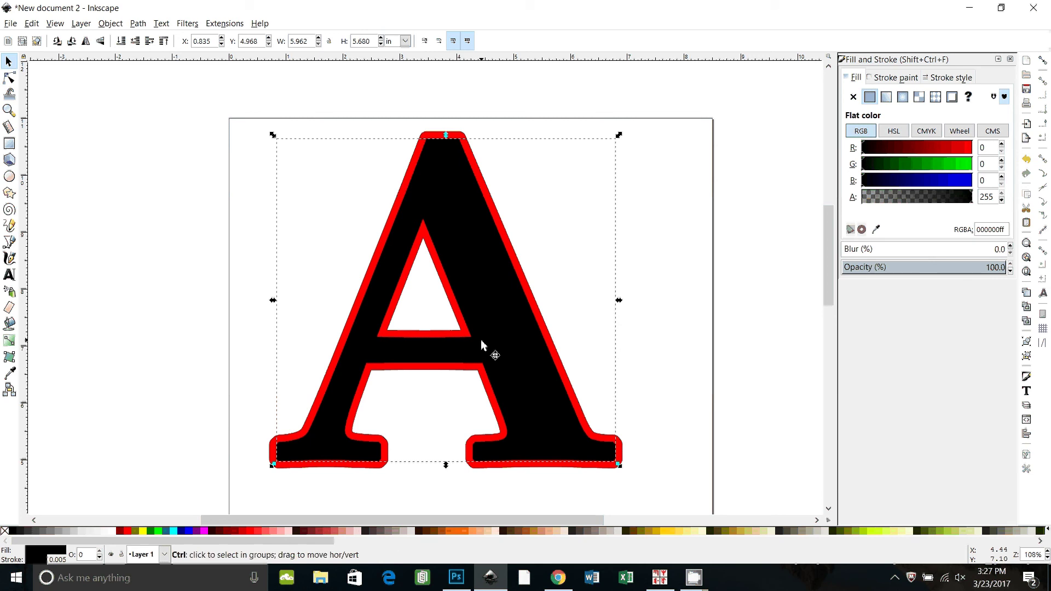
pyautogui.moveTo(485, 323); pyautogui.dragTo(687, 324)
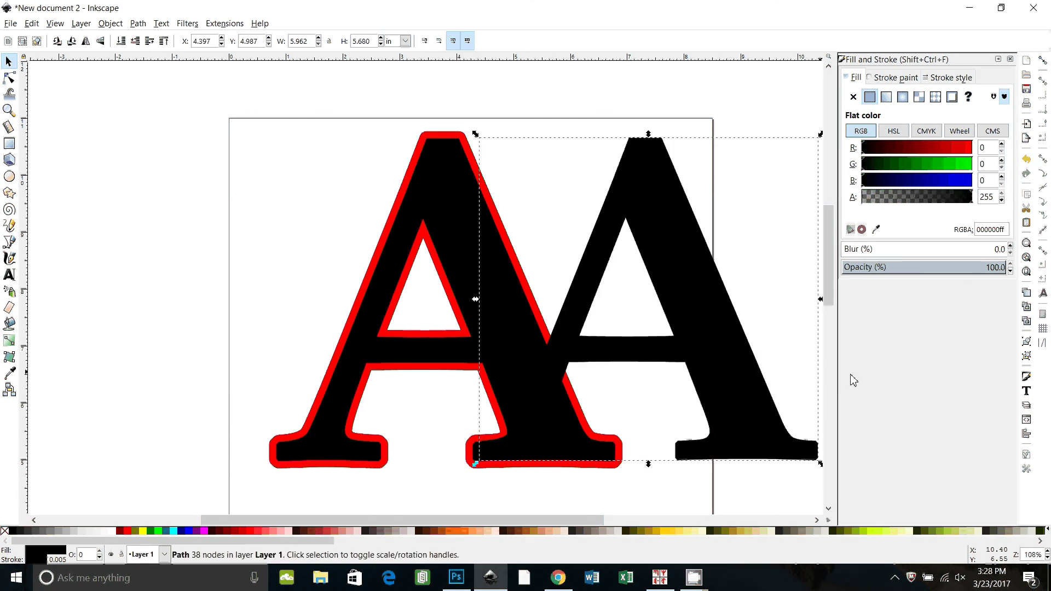
pyautogui.hotkey('ctrl', 'z')
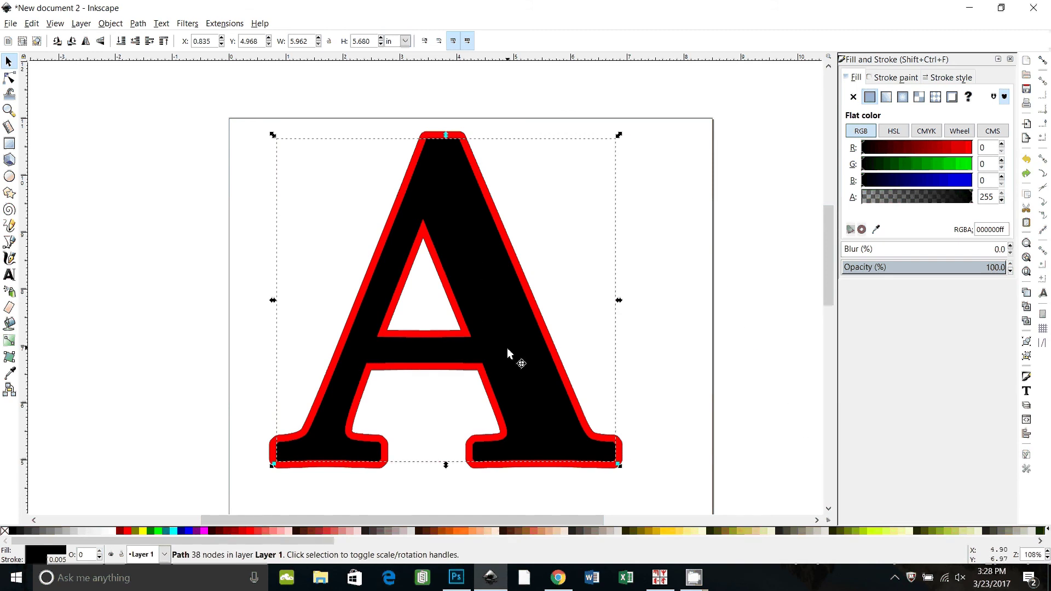
# - Subtract the black A from the red shape with Path > Difference
pyautogui.keyDown('shift'); pyautogui.click(437, 135); pyautogui.keyUp('shift')
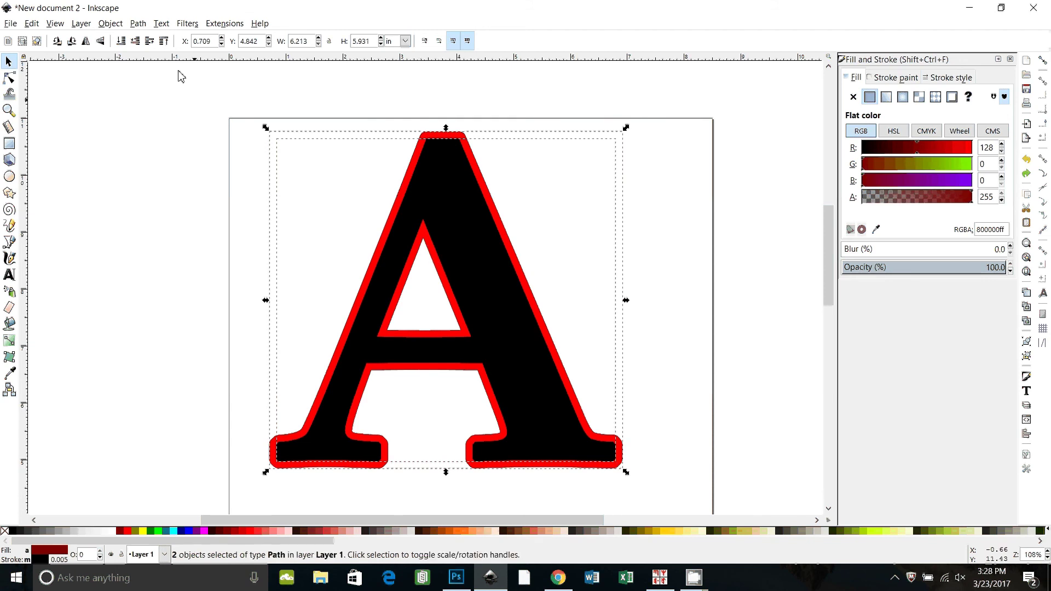
pyautogui.click(138, 23)
pyautogui.click(164, 109)
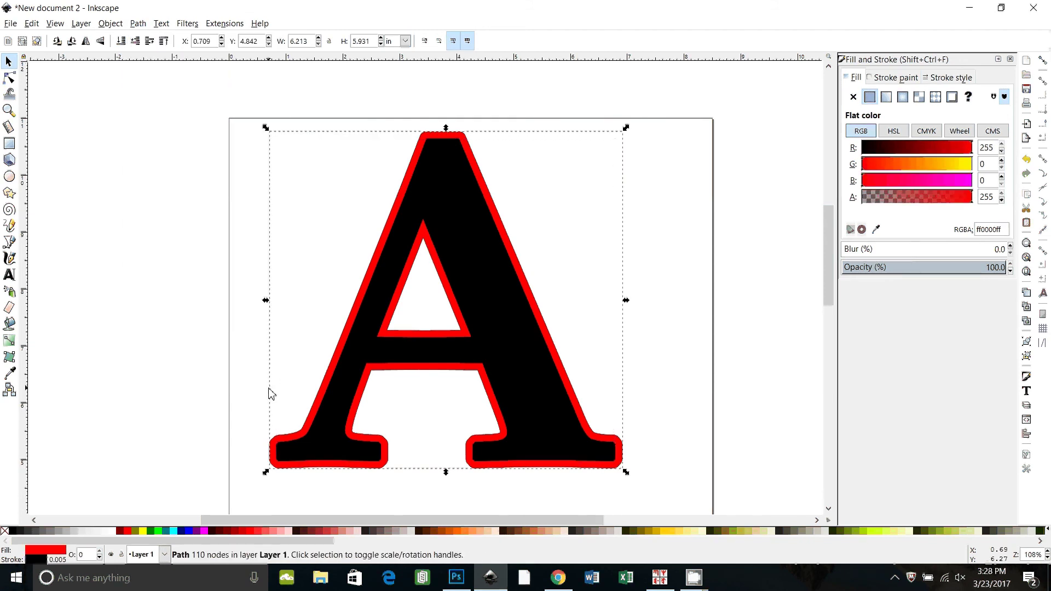
# - Move the black A aside to reveal the hollow outline, then slide it horizontally back on
pyautogui.click(617, 263)
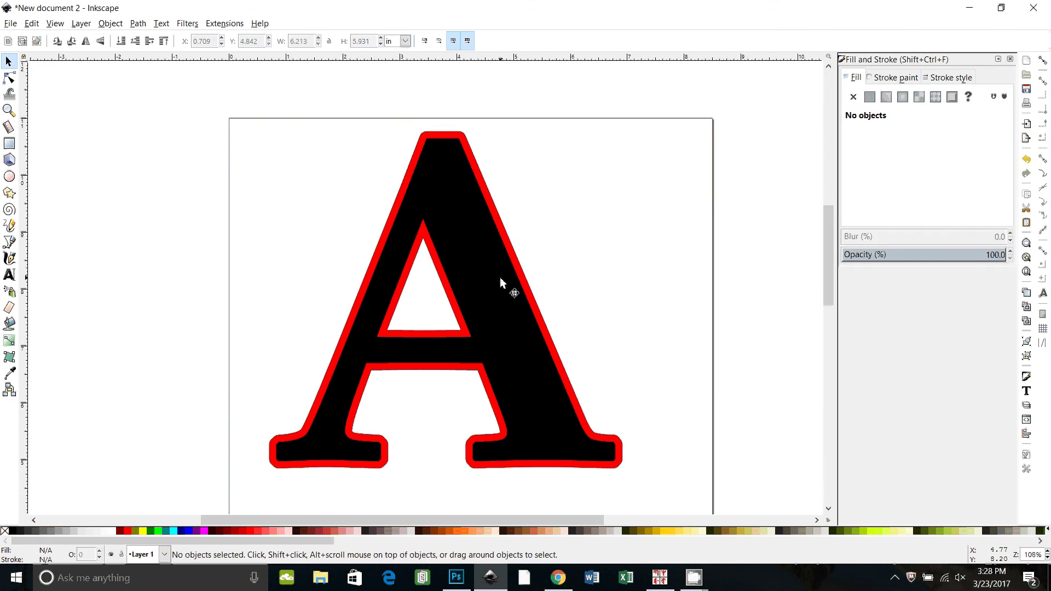
pyautogui.moveTo(521, 288); pyautogui.dragTo(751, 300)
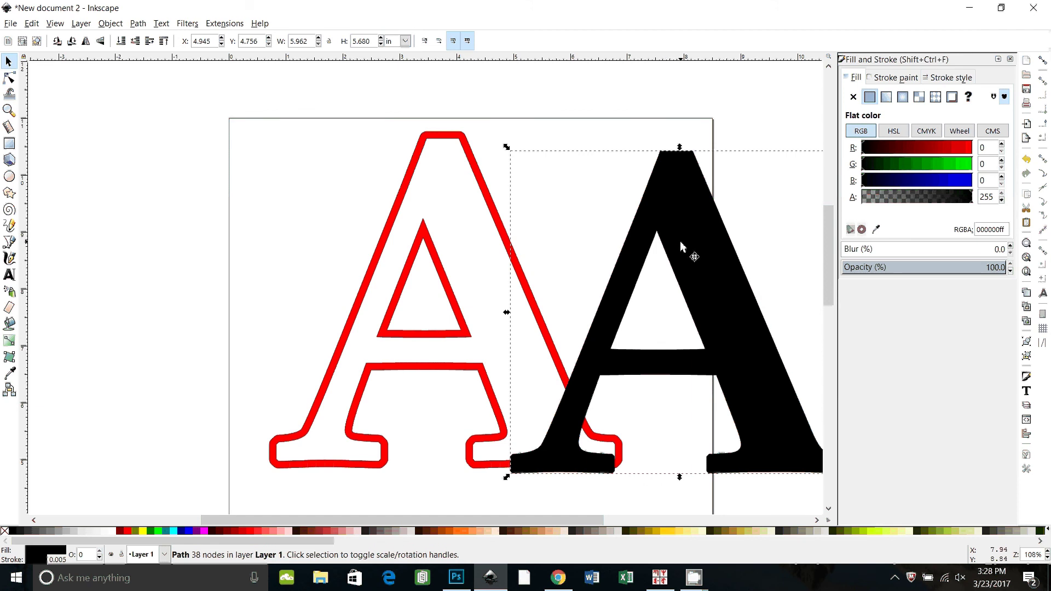
pyautogui.press('ctrl')
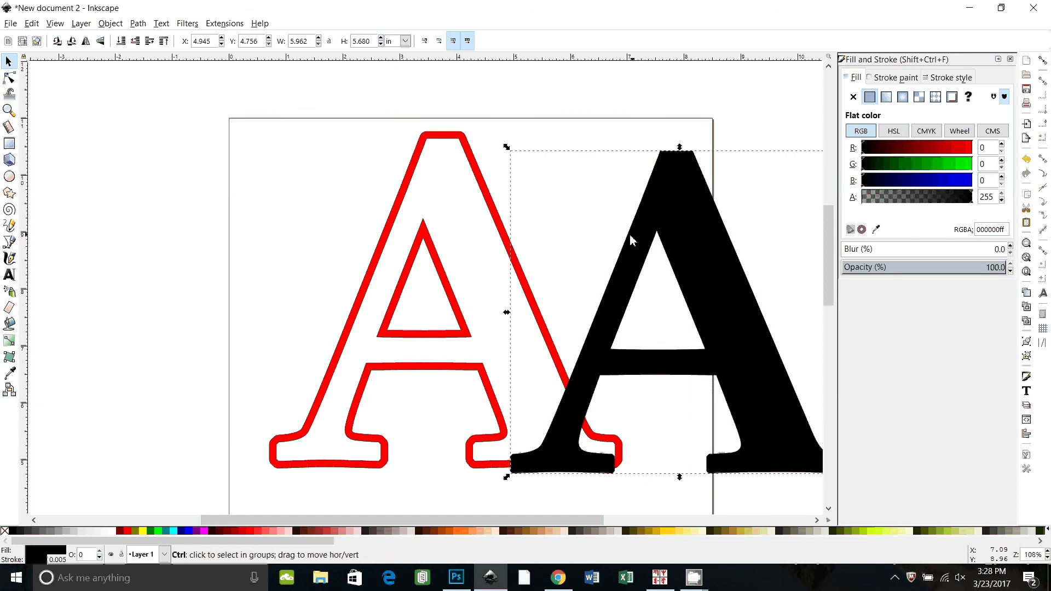
pyautogui.moveTo(631, 240); pyautogui.dragTo(512, 225)
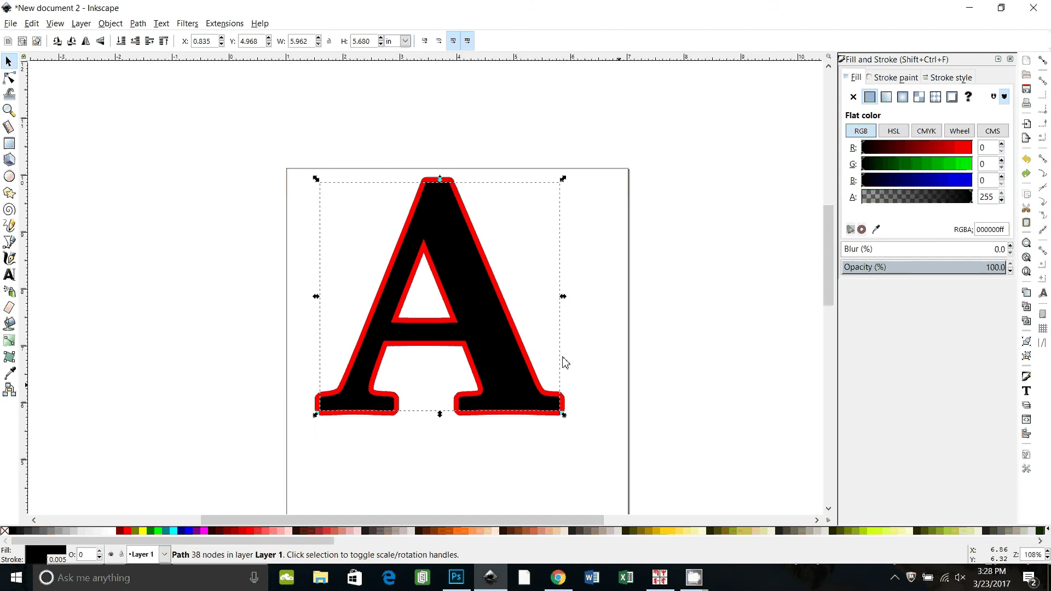
# - Widen the red hollow outline outward with a Dynamic Offset
pyautogui.press('+')
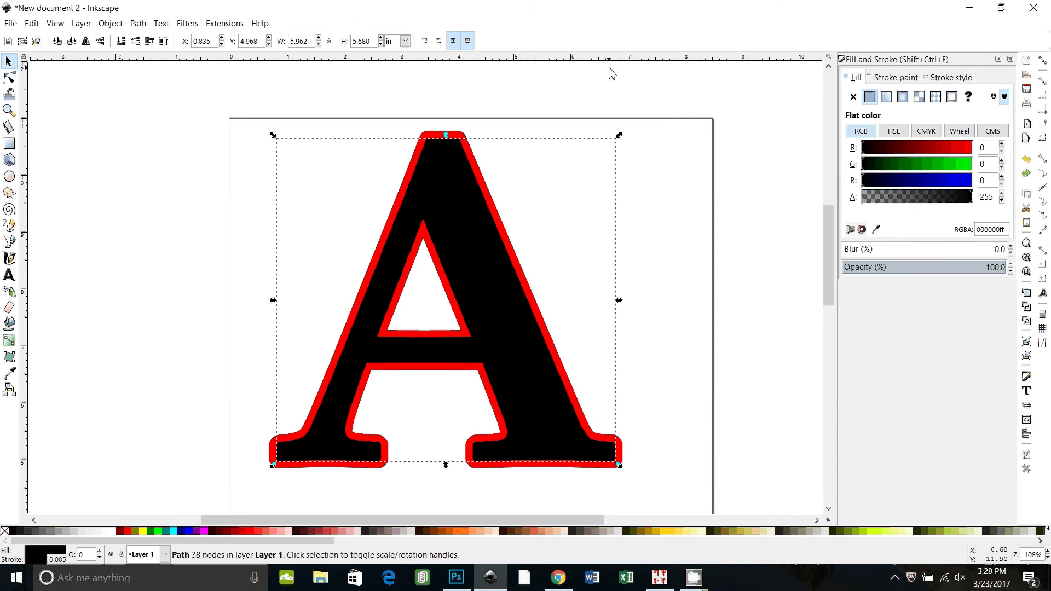
pyautogui.click(459, 138)
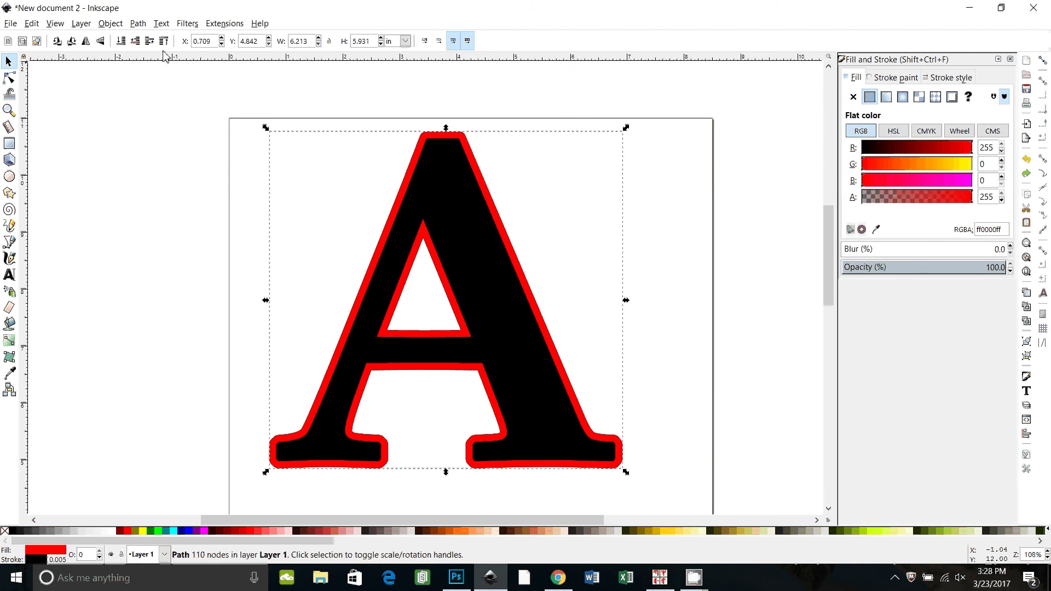
pyautogui.click(147, 23)
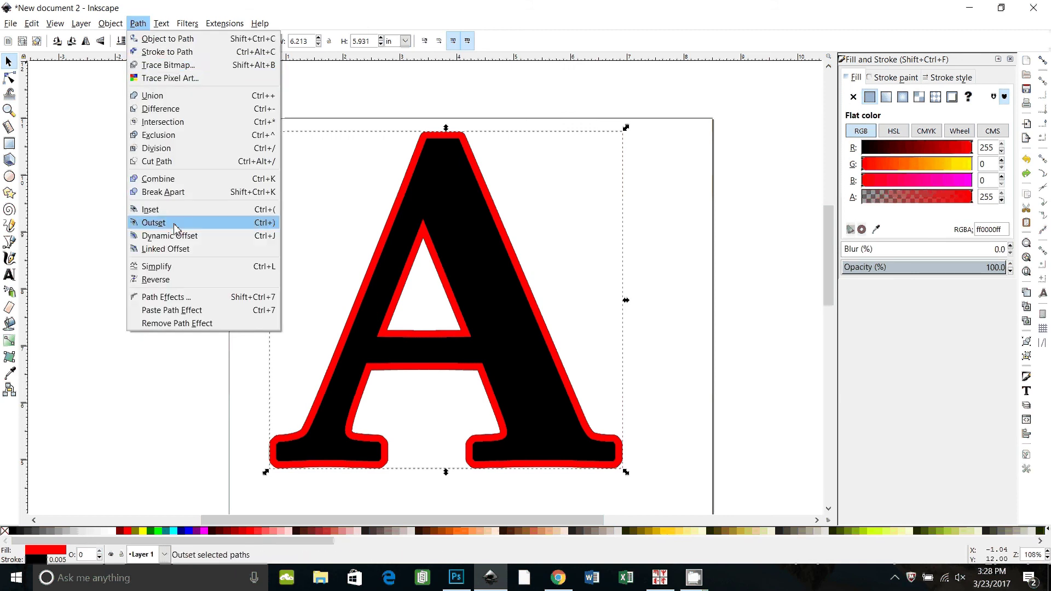
pyautogui.click(186, 236)
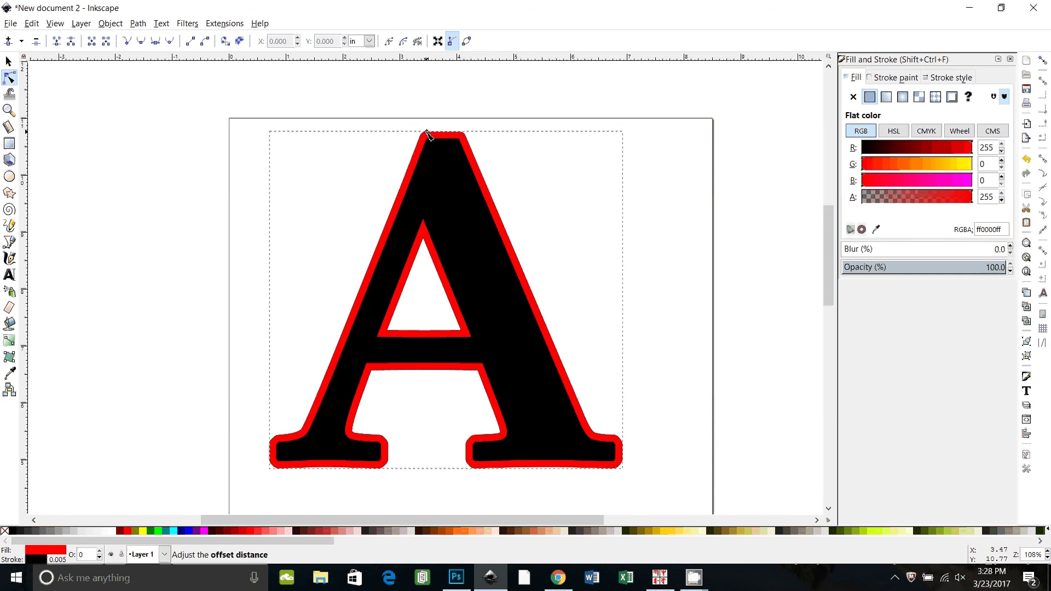
pyautogui.moveTo(428, 135); pyautogui.dragTo(423, 127)
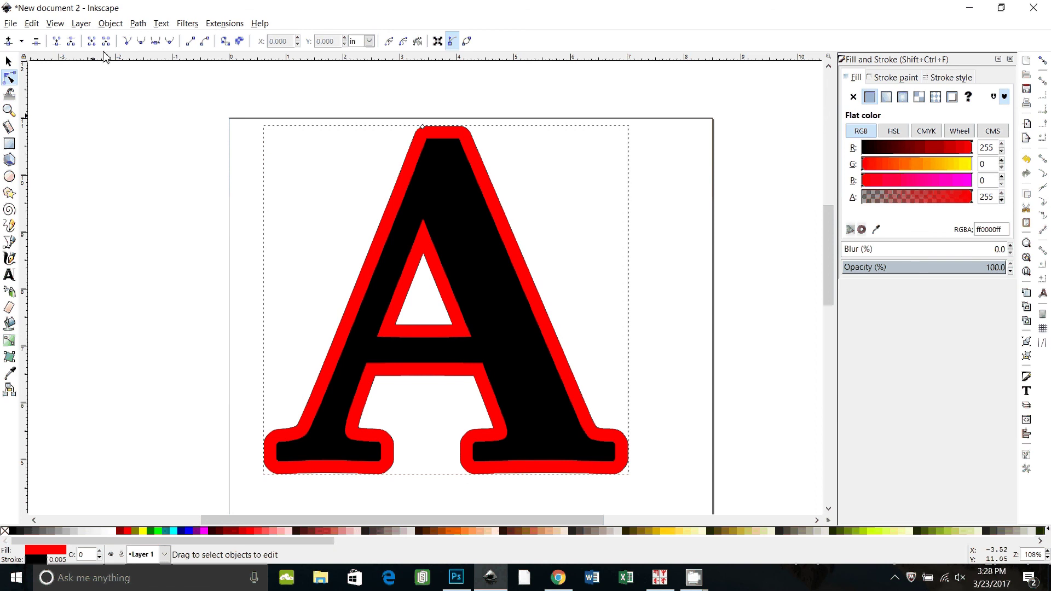
# - Convert the offset red outline to a plain path and select the black A
pyautogui.click(138, 23)
pyautogui.click(145, 37)
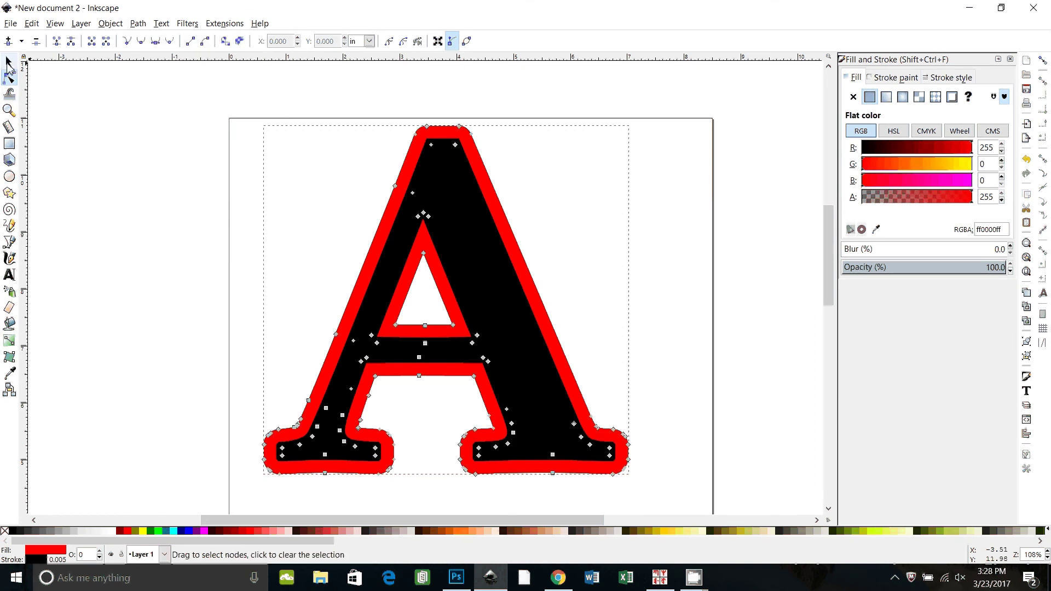
pyautogui.click(9, 62)
pyautogui.click(148, 199)
pyautogui.click(436, 195)
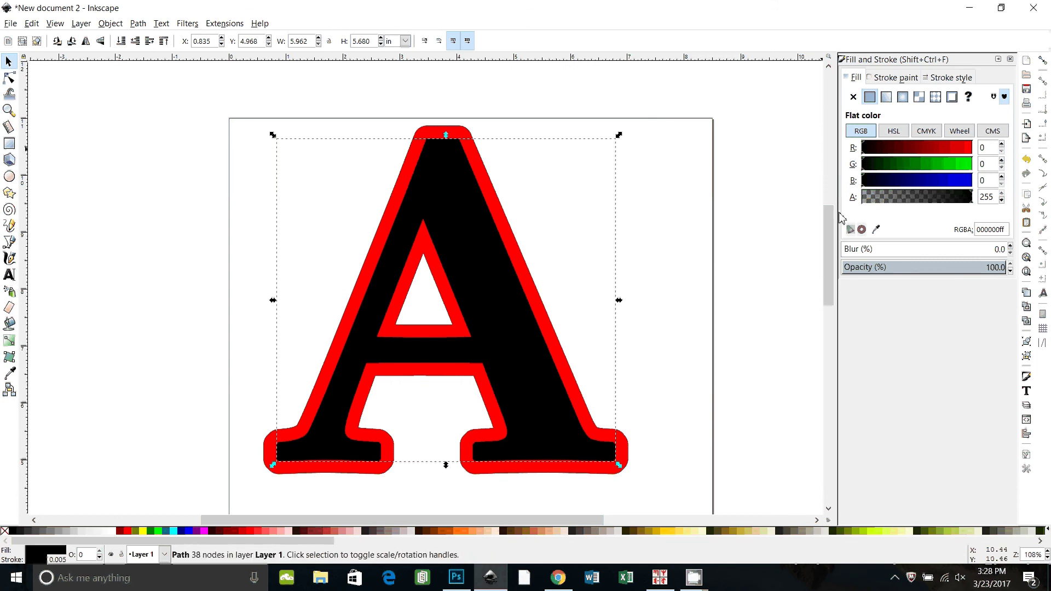
# - Reselect the black A and lower its fill alpha to 114
pyautogui.moveTo(775, 235); pyautogui.dragTo(518, 258)
pyautogui.click(517, 257)
pyautogui.click(912, 198)
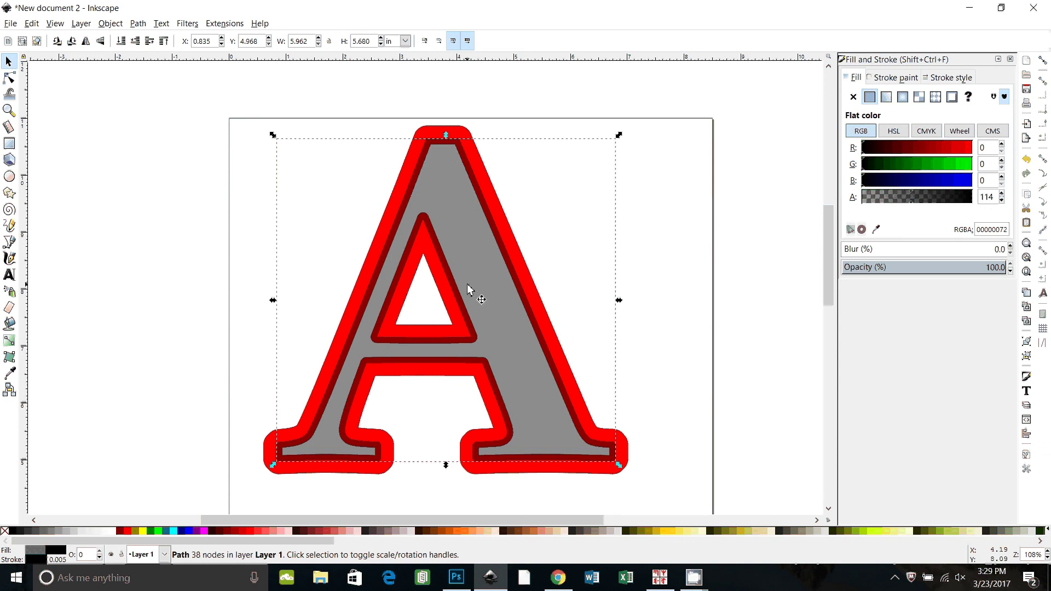
# - Grow the A slightly with a Dynamic Offset and convert it to a plain 69-node path
pyautogui.click(138, 24)
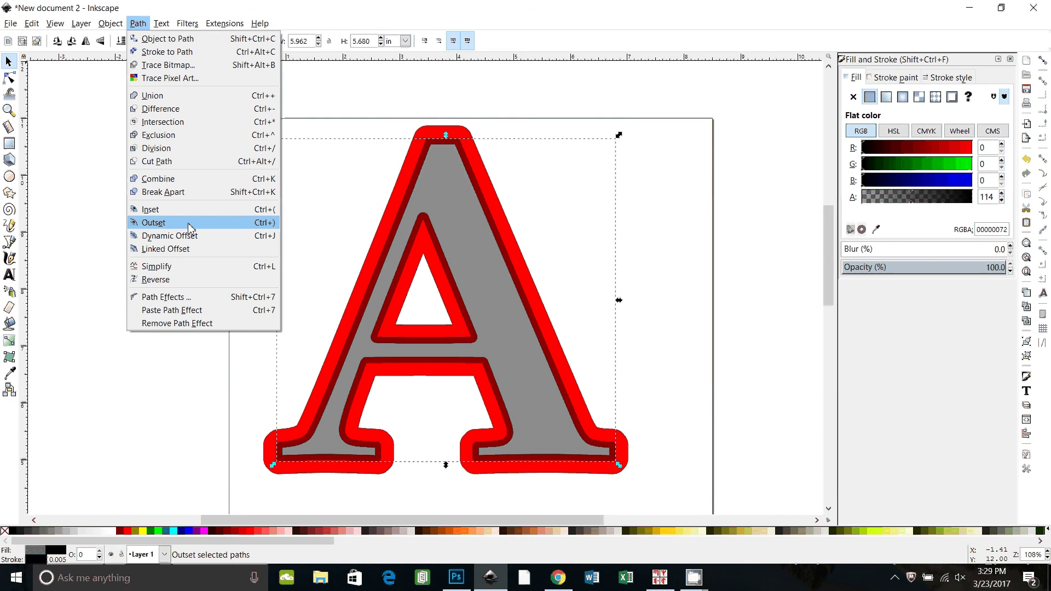
pyautogui.click(190, 237)
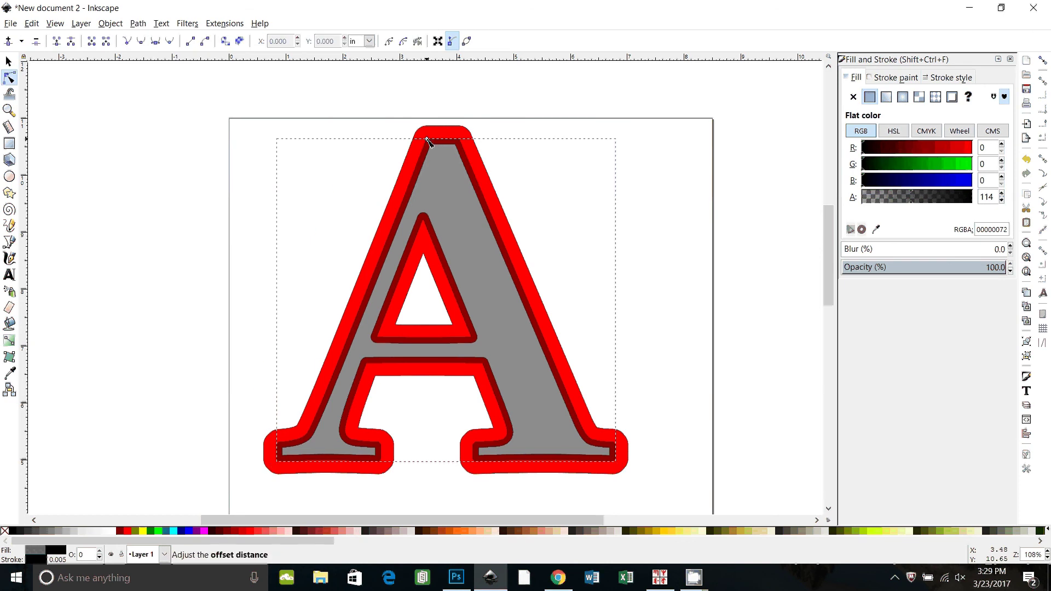
pyautogui.moveTo(427, 138); pyautogui.dragTo(425, 140)
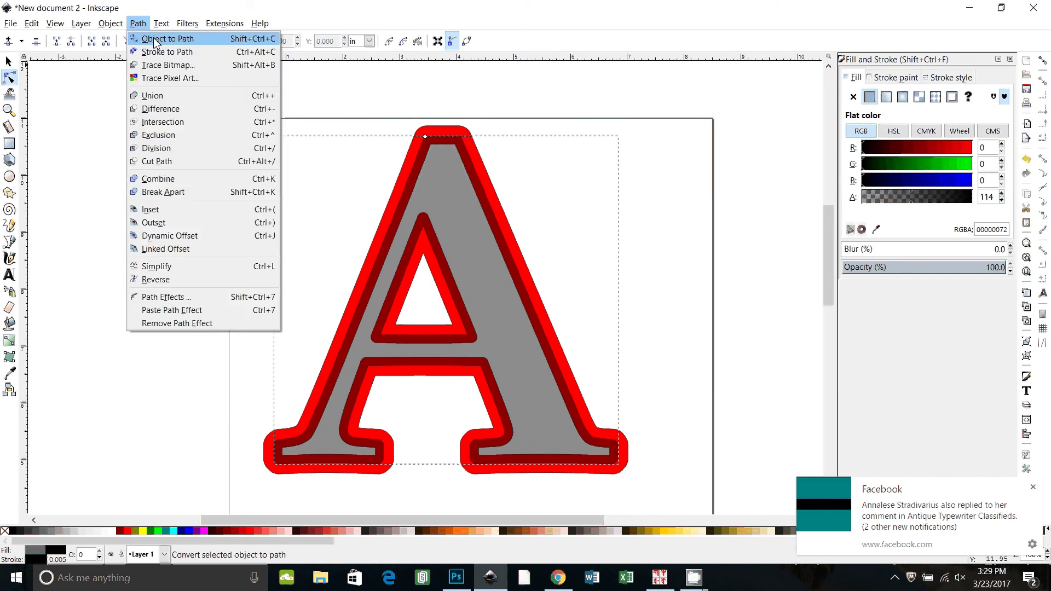
pyautogui.click(157, 42)
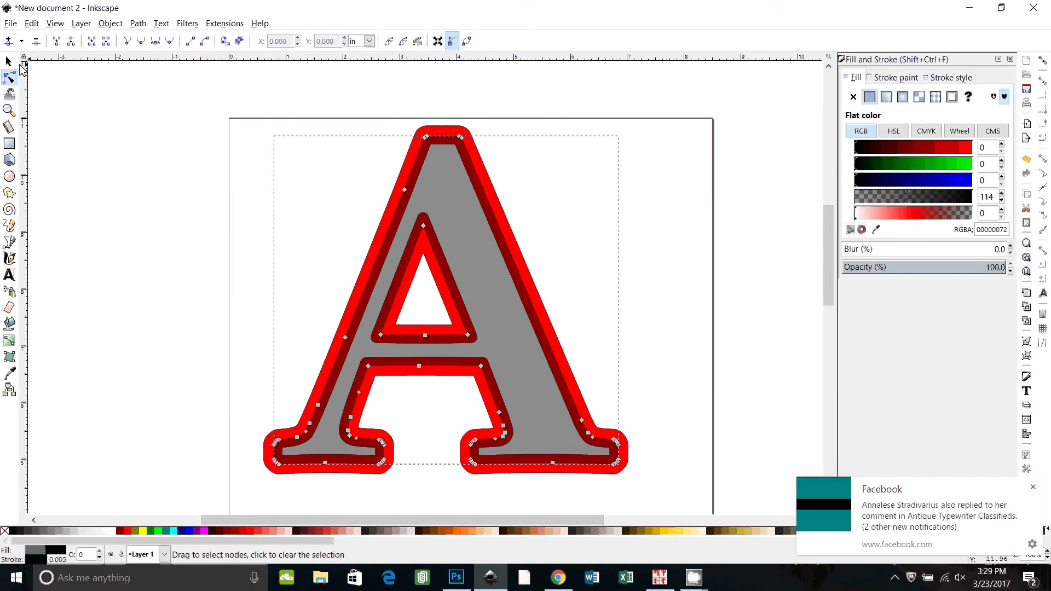
pyautogui.click(9, 61)
# - Restore the A's fill to fully opaque black and deselect it
pyautogui.click(246, 207)
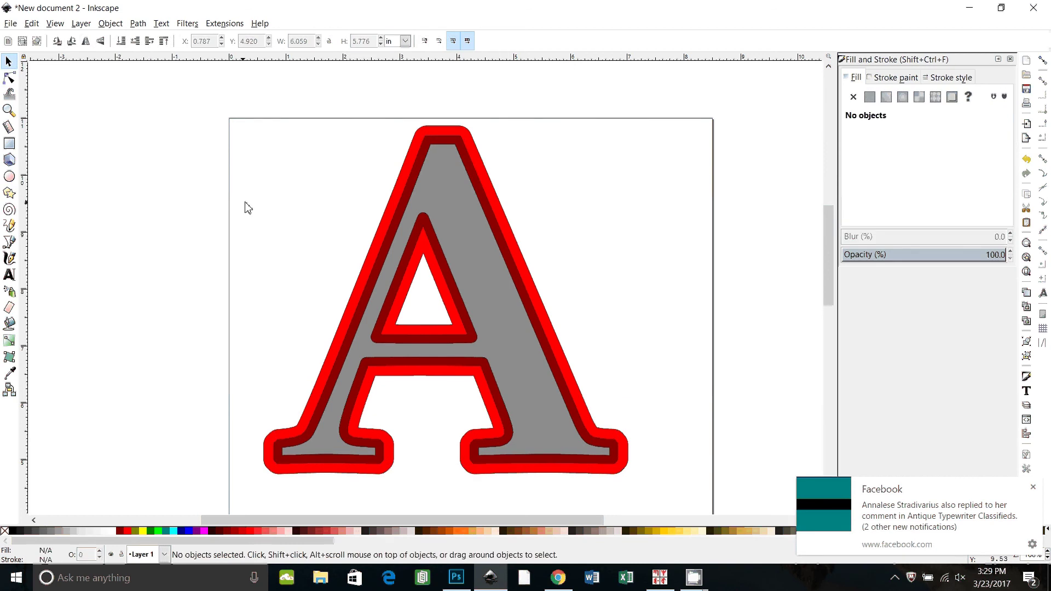
pyautogui.click(406, 174)
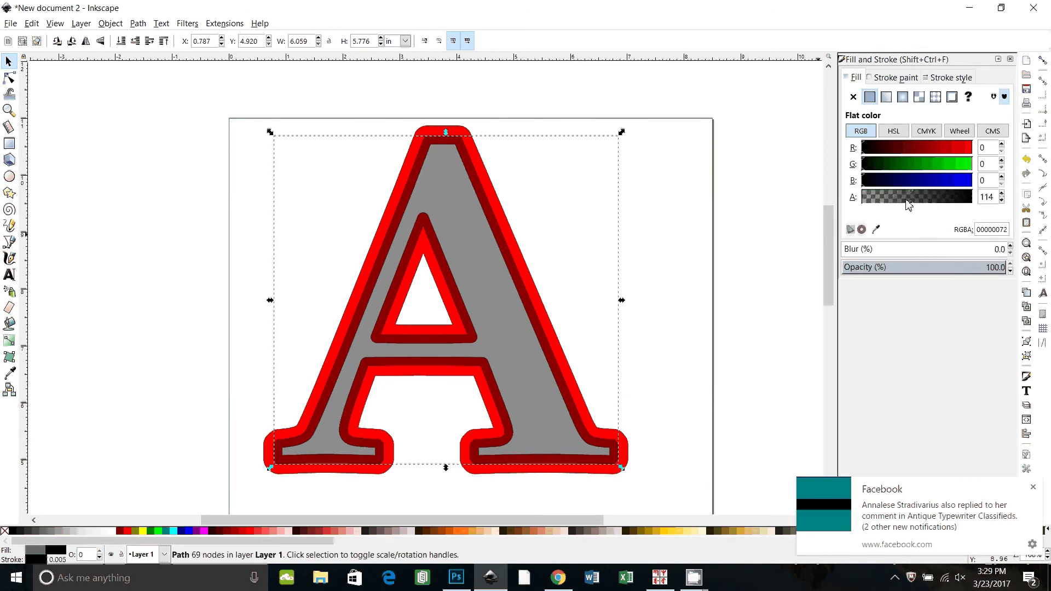
pyautogui.moveTo(906, 204); pyautogui.dragTo(980, 207)
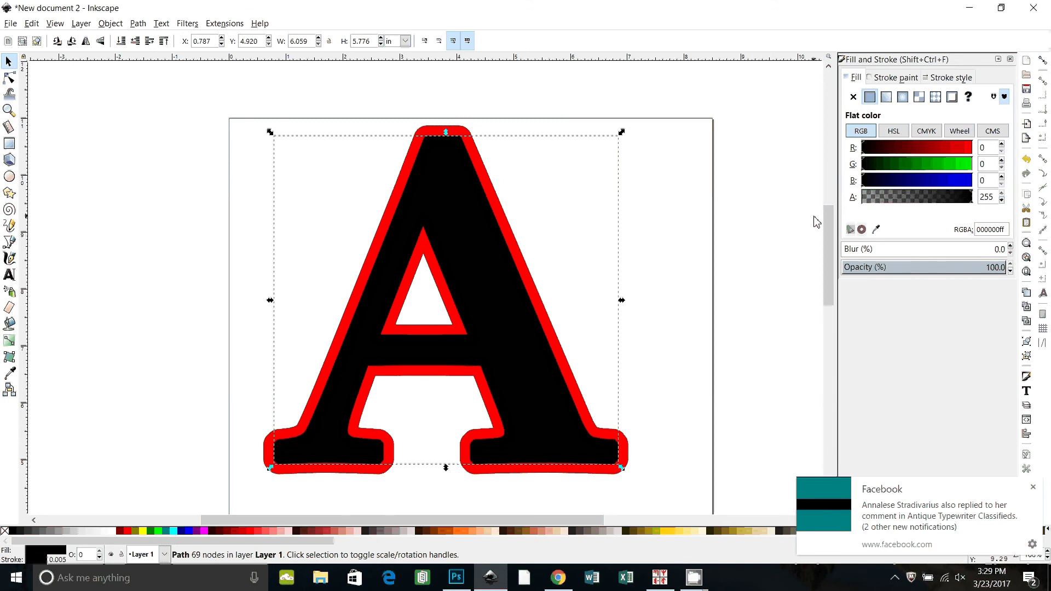
pyautogui.click(764, 263)
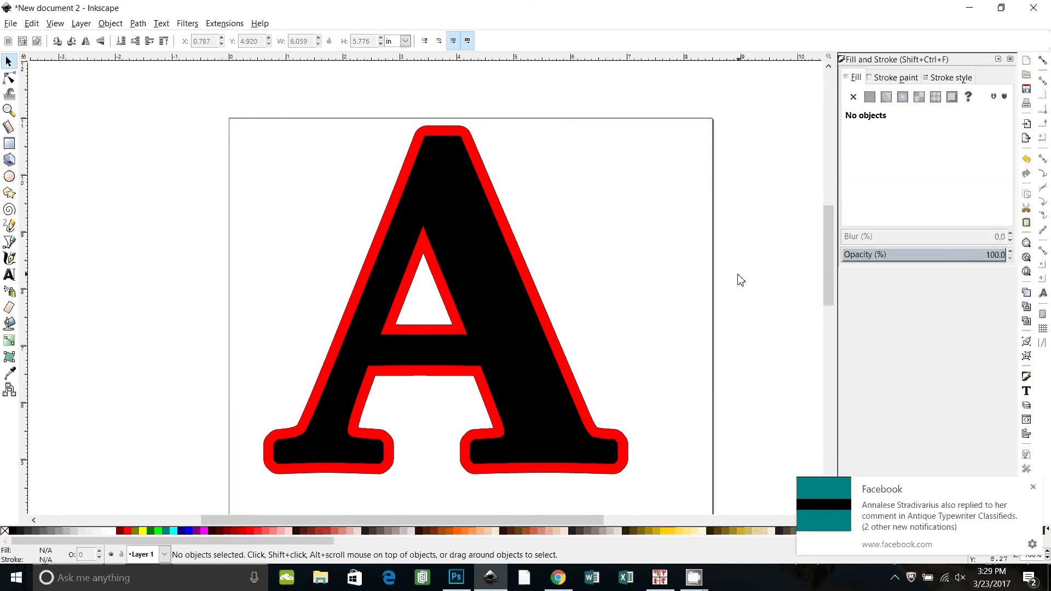
# - Reposition the black A so it overlaps the red outline, shifted slightly to the right
pyautogui.moveTo(440, 212); pyautogui.dragTo(270, 242)
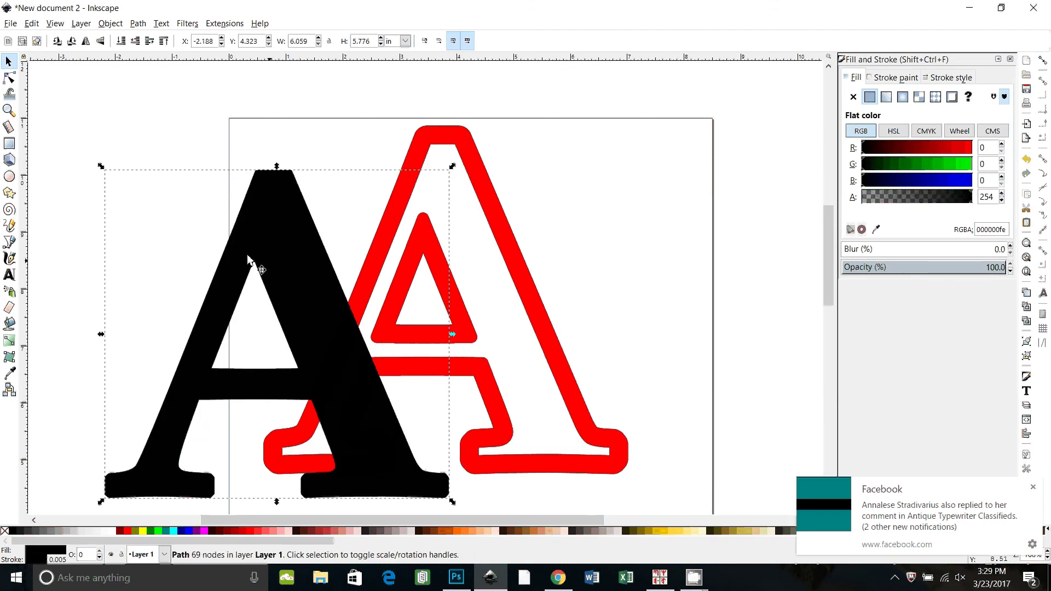
pyautogui.moveTo(304, 275); pyautogui.dragTo(663, 264)
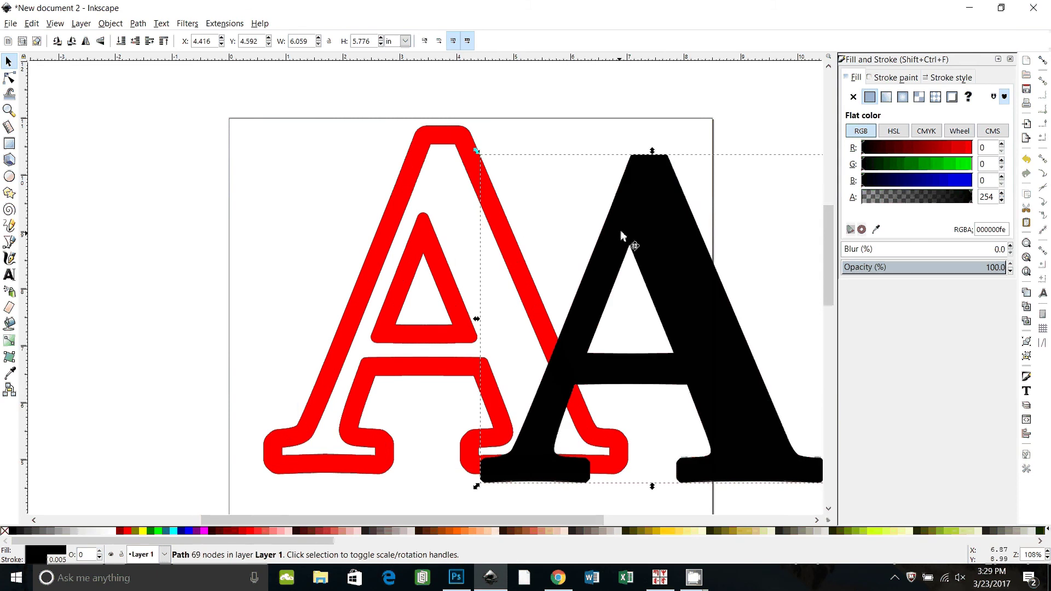
pyautogui.moveTo(620, 230); pyautogui.dragTo(529, 216)
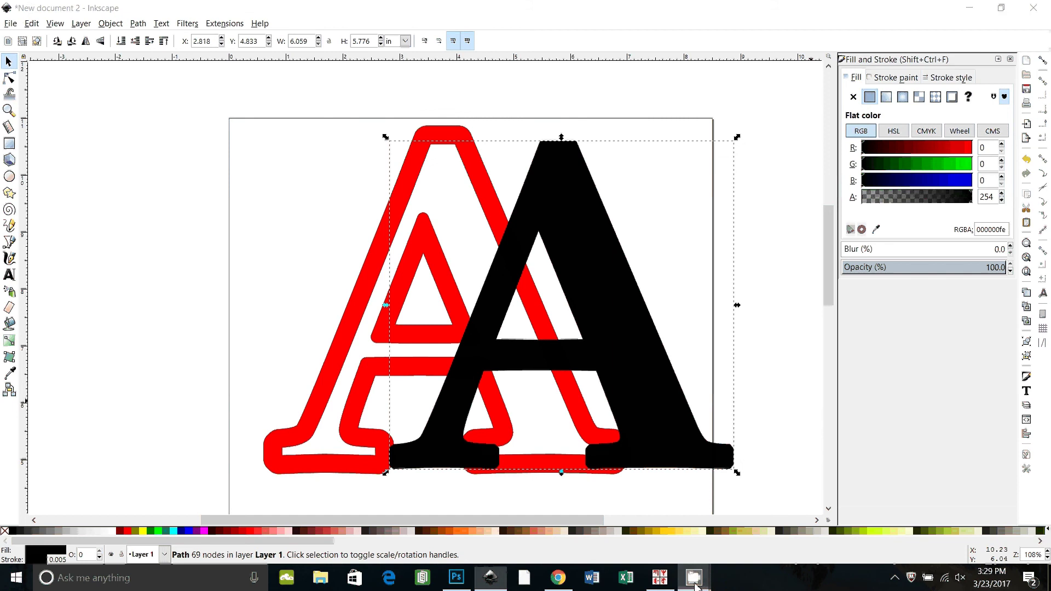